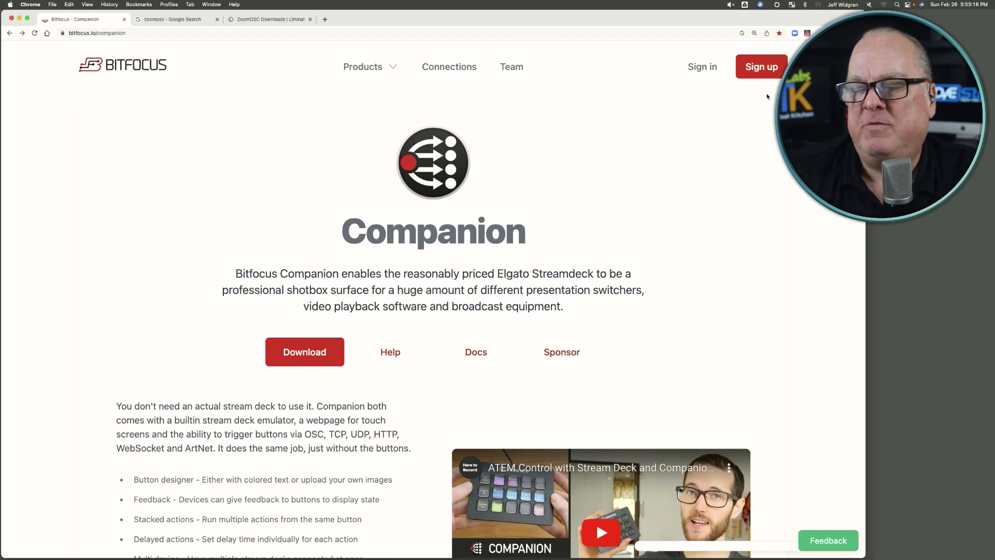
Step: Sign in to Bitfocus and download the Companion 3.0.0+5686 beta for Mac Apple Silicon
left_click(697, 69)
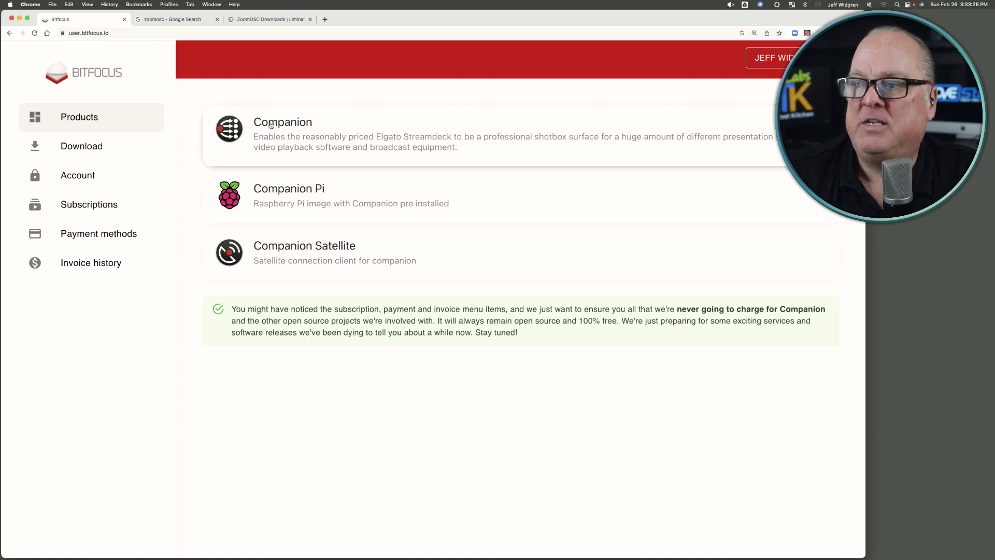
left_click(271, 126)
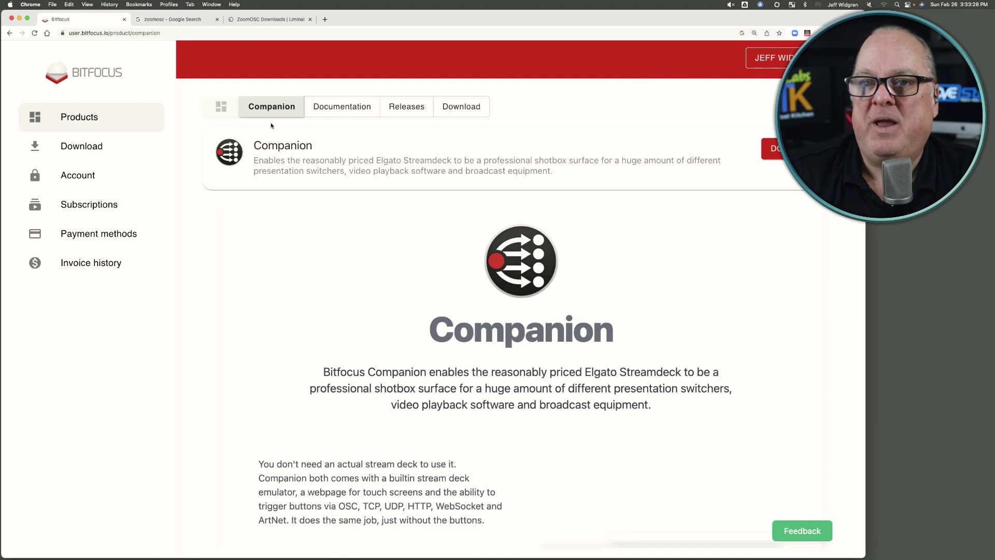
left_click(465, 109)
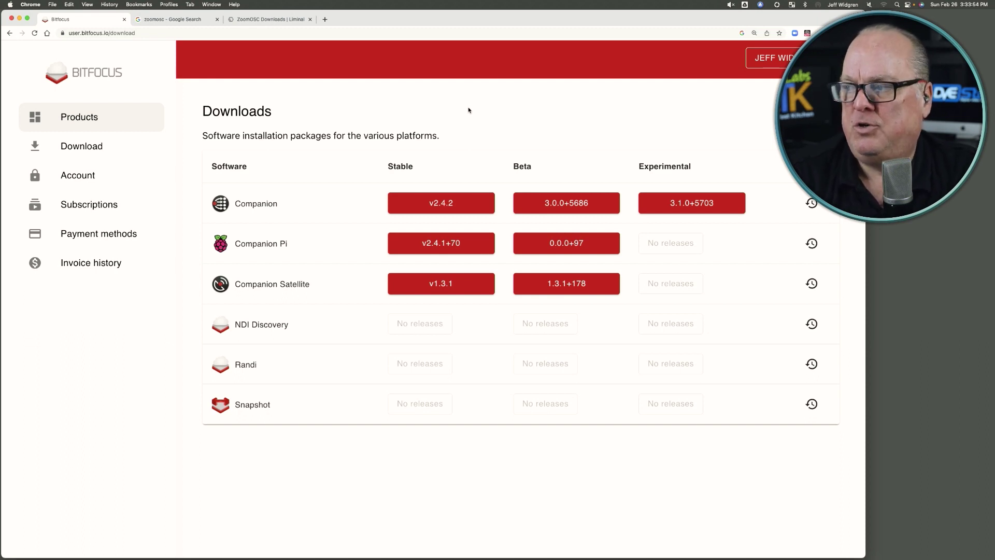
left_click(566, 204)
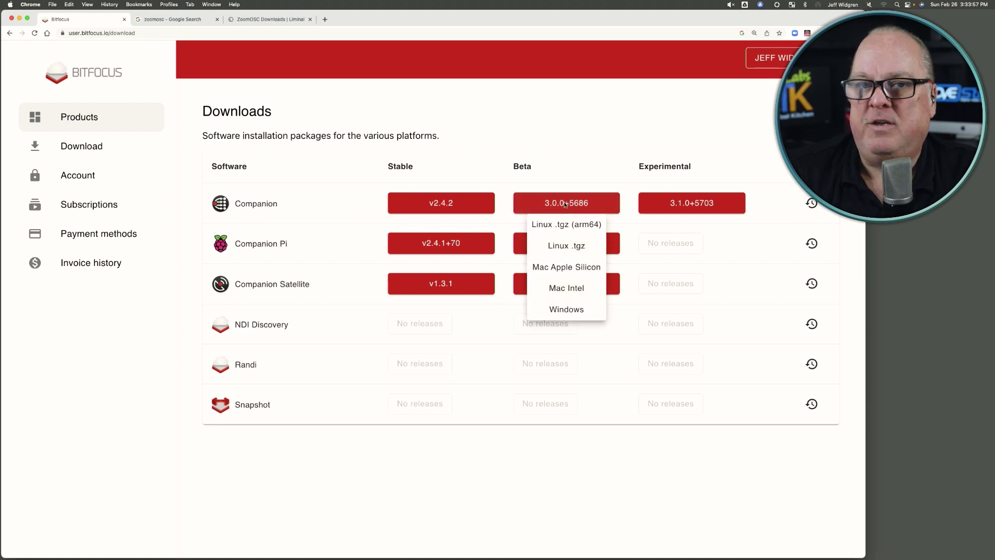
left_click(572, 272)
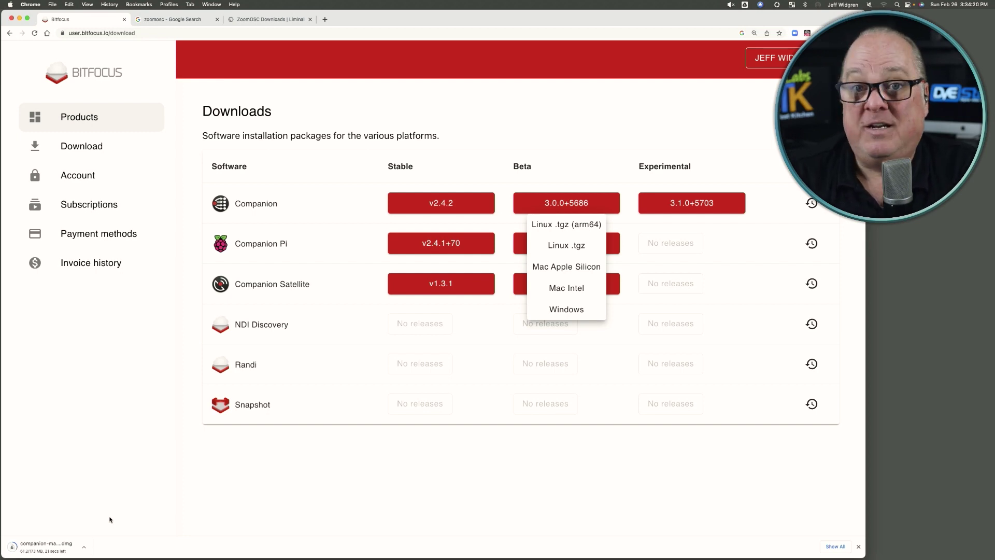
Step: Install Companion from the downloaded disk image into the Applications folder, replacing the existing copy, and close the installer and Downloads windows
left_click(83, 546)
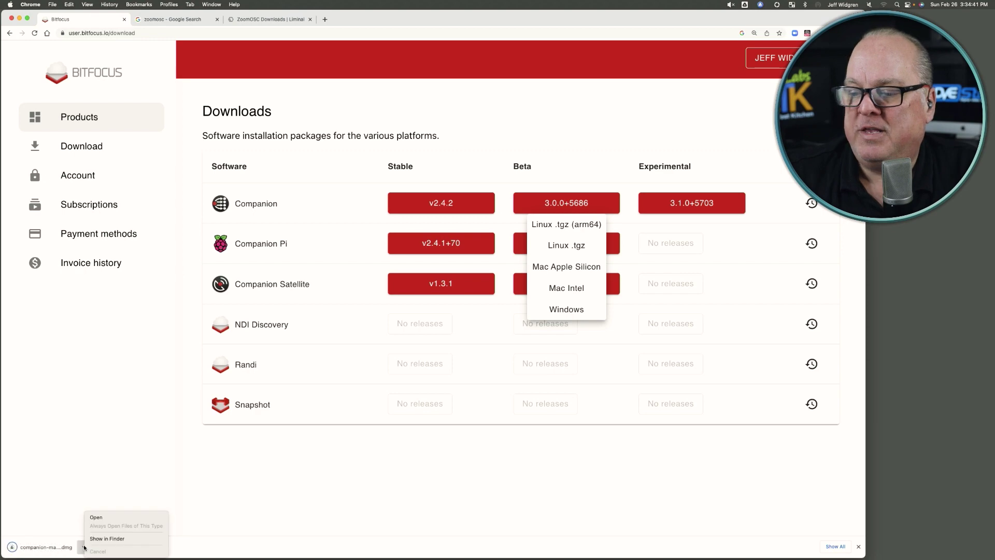
left_click(94, 539)
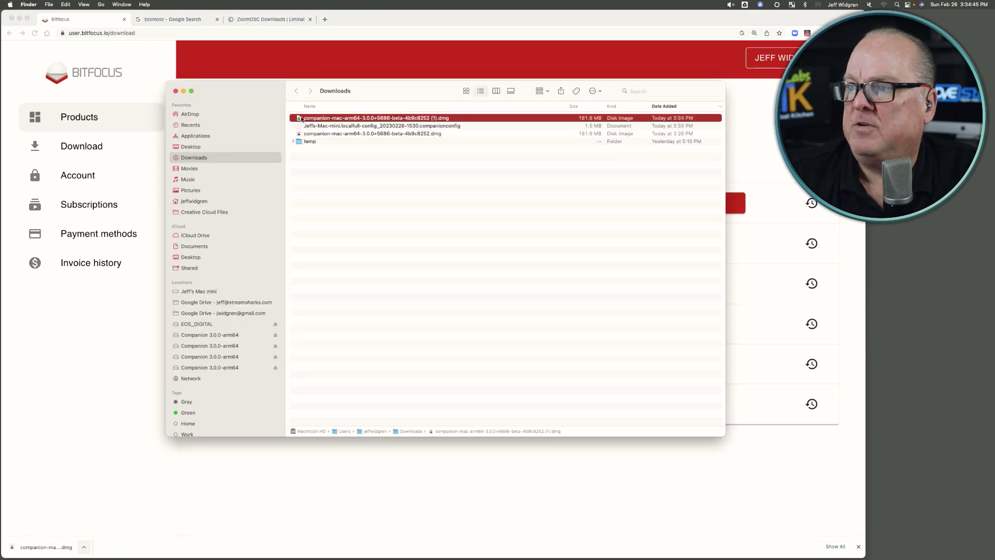
double_click(301, 118)
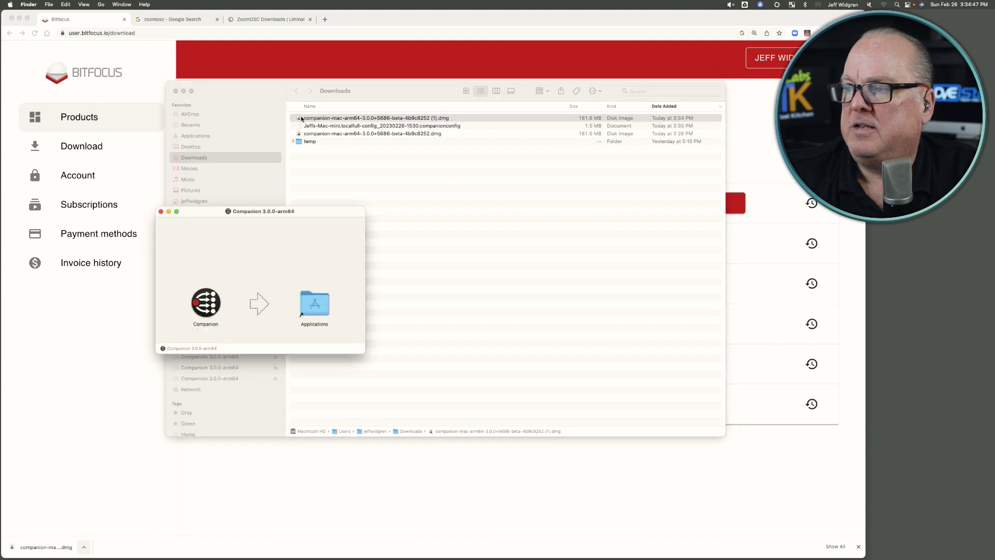
left_click_drag(208, 304, 322, 302)
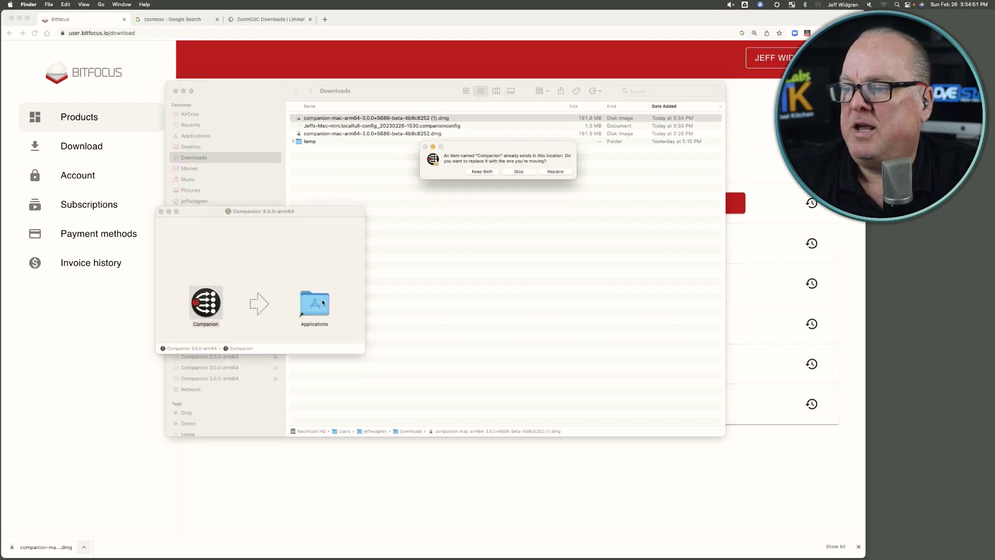
left_click(553, 172)
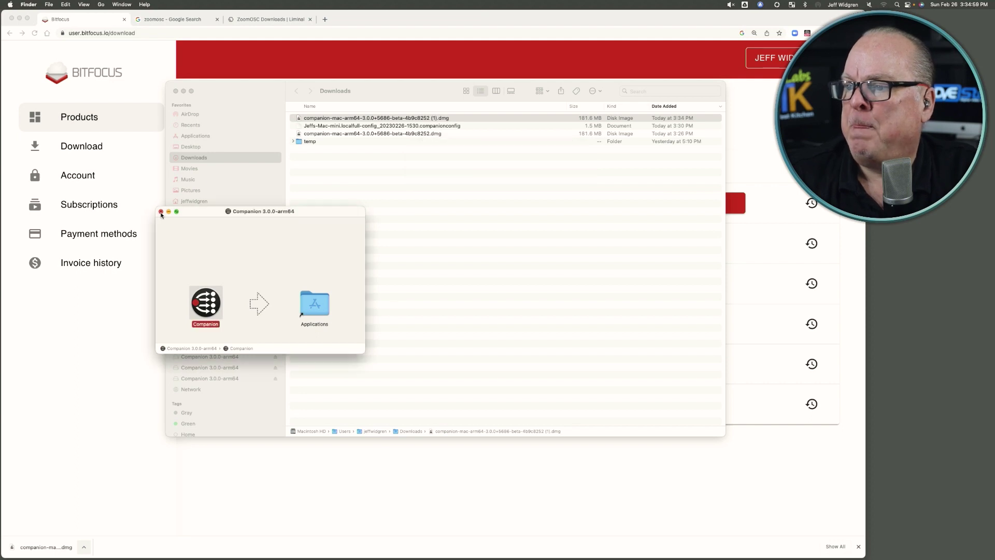
left_click(161, 211)
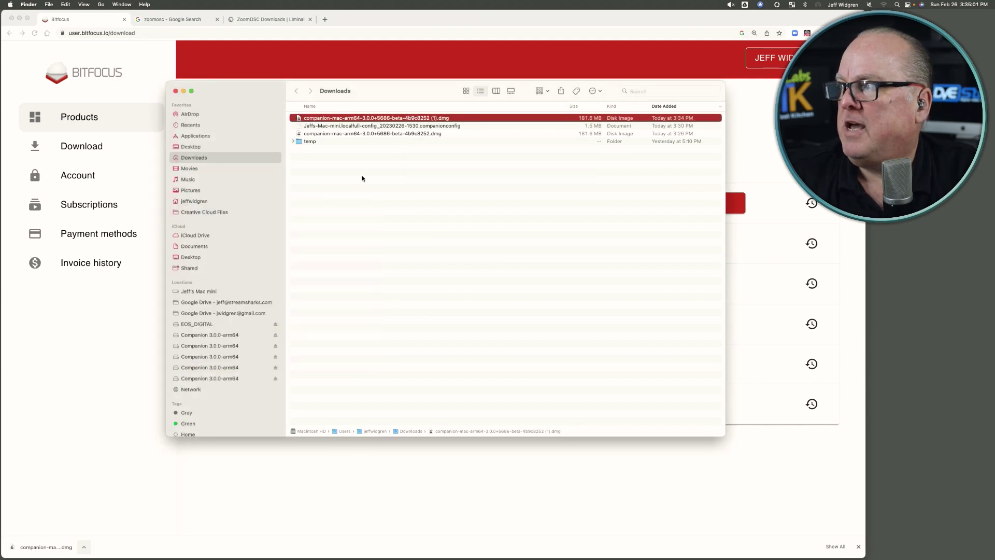
left_click(175, 91)
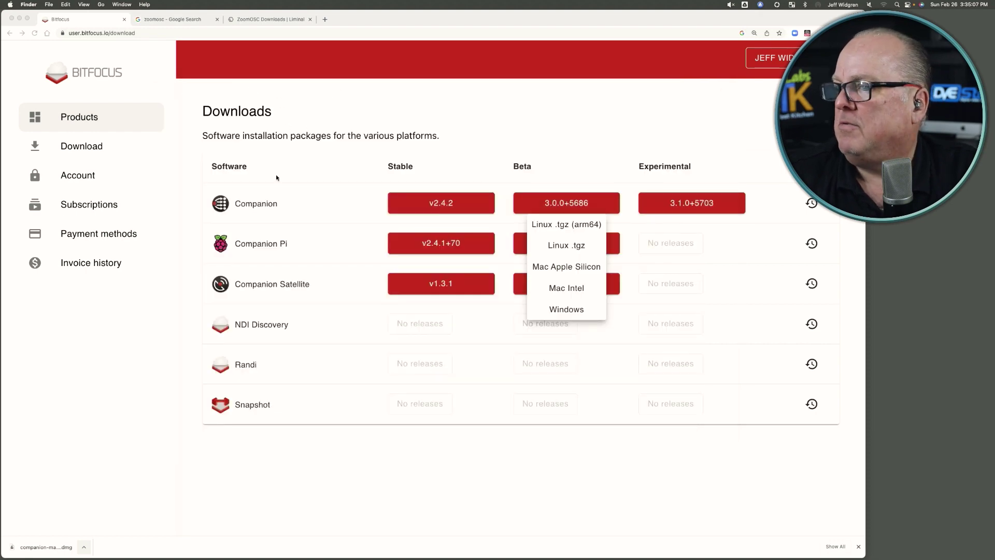
Step: Start Companion from the Applications folder and allow the app downloaded from the Internet to open
mouse_move(108, 558)
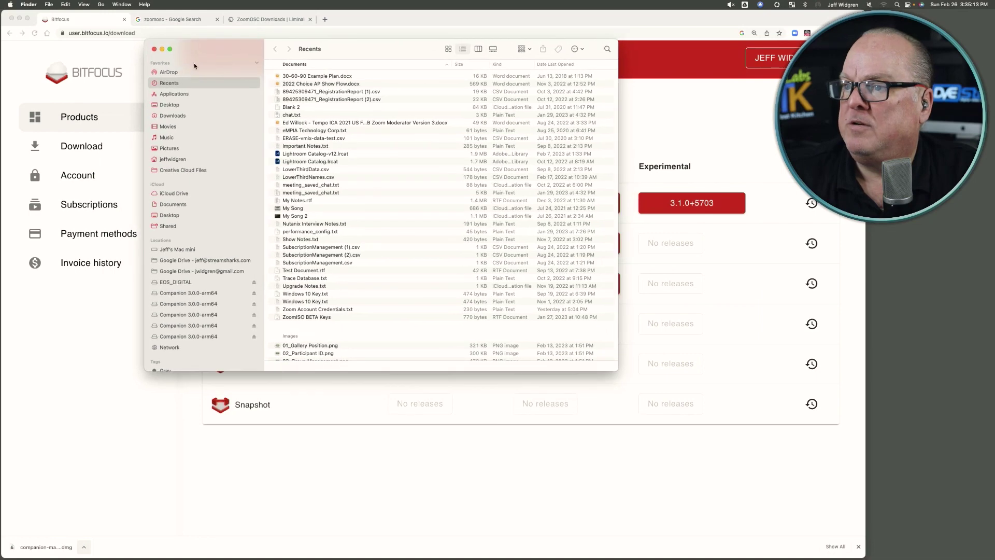
left_click(174, 94)
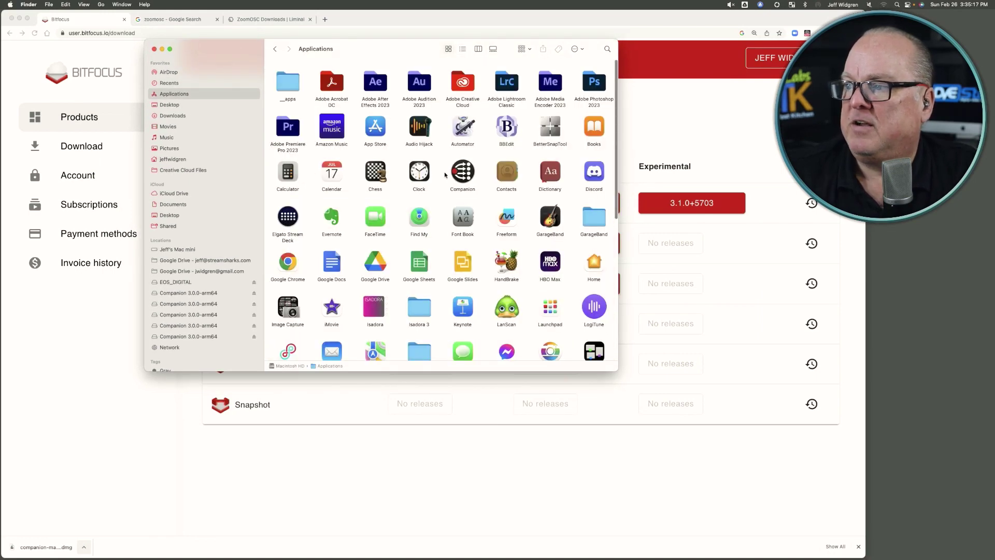
left_click(461, 173)
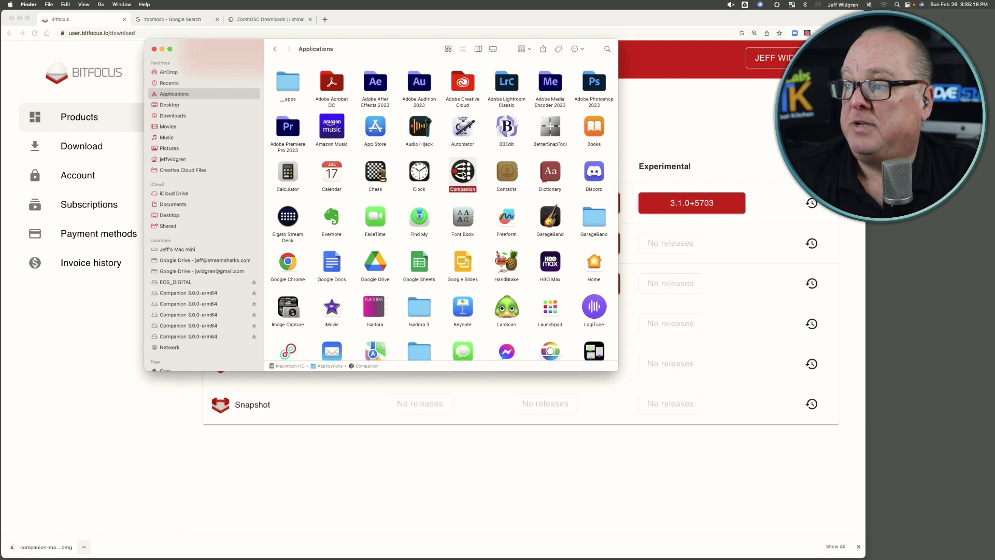
double_click(463, 174)
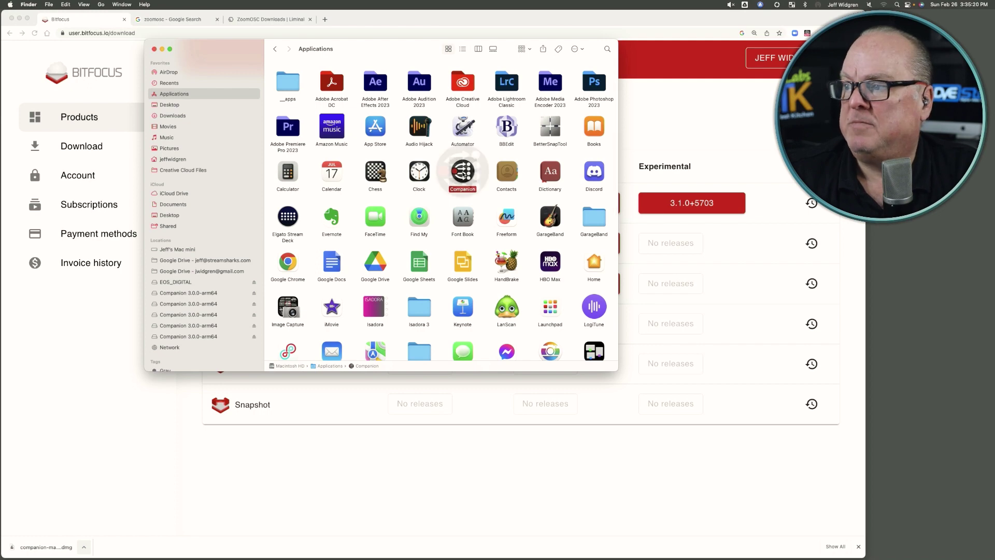
left_click(154, 49)
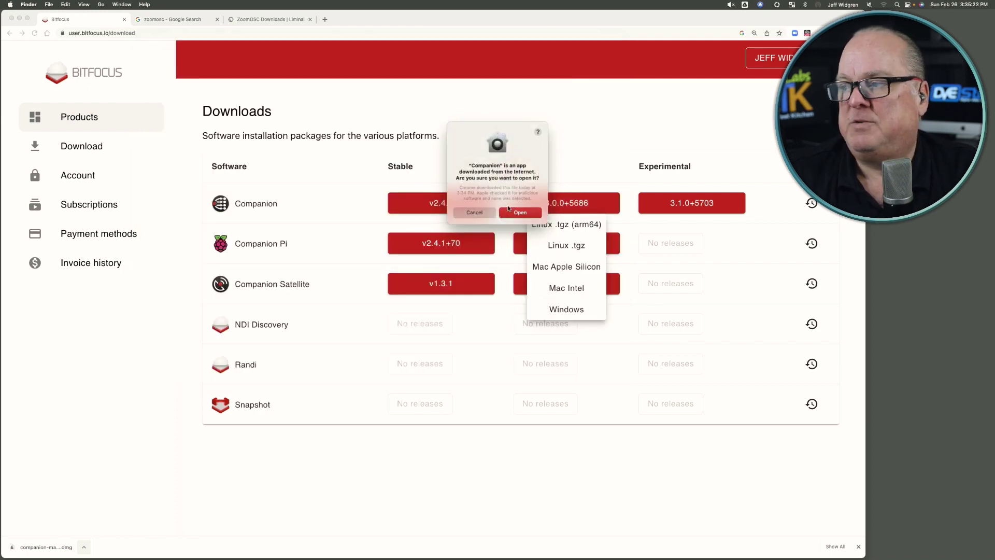
left_click(508, 211)
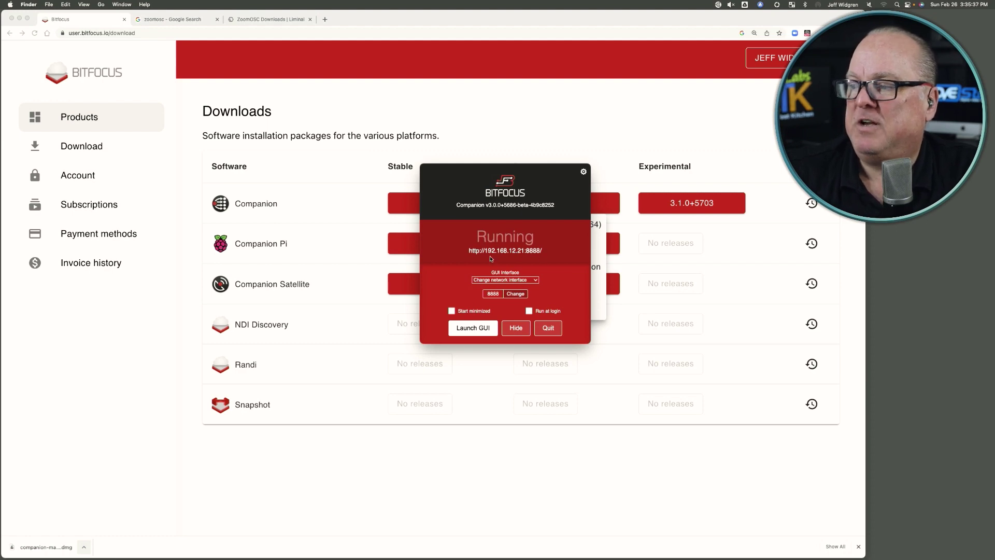
Step: Launch Companion's admin GUI without changing the network interface, and dismiss the Companion 3.0 beta notice
left_click(536, 281)
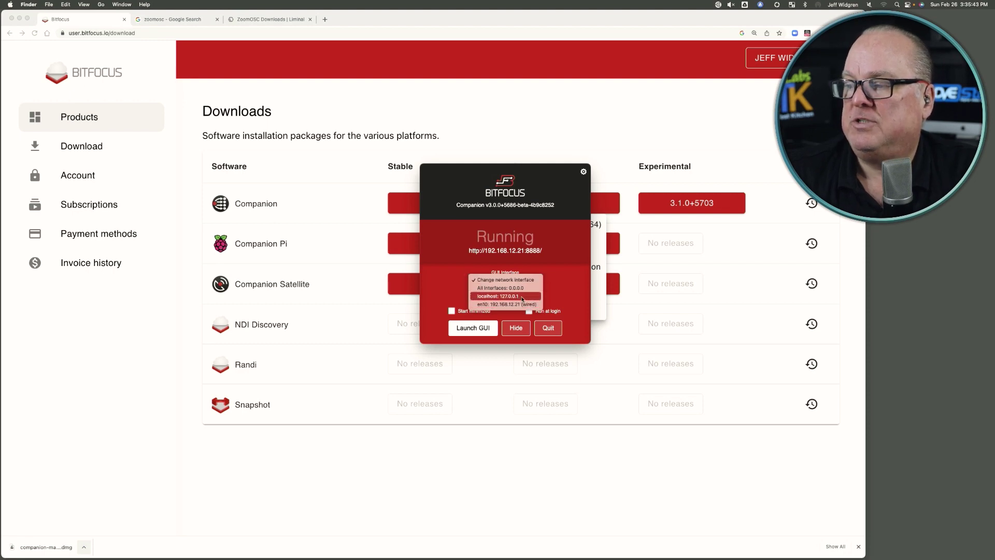
left_click(556, 288)
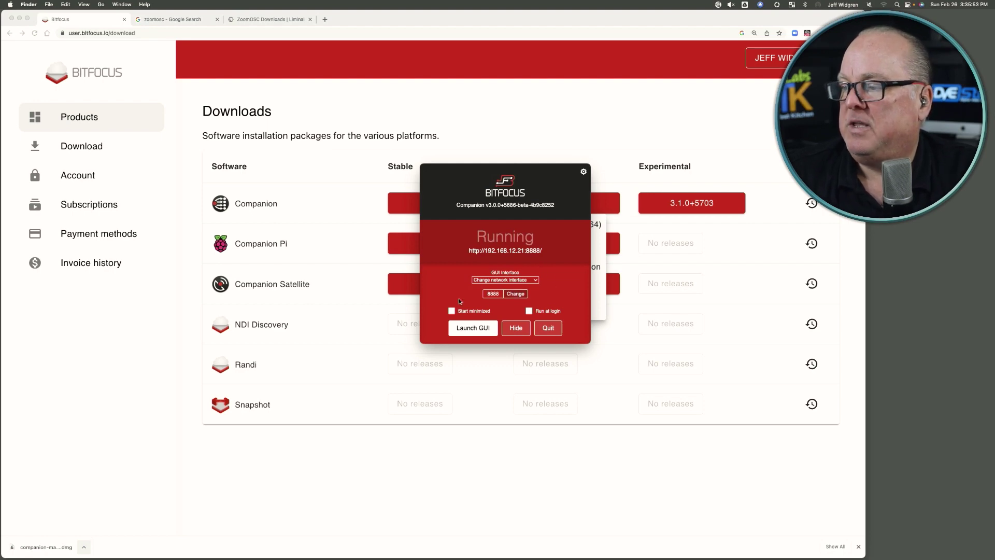
left_click(473, 327)
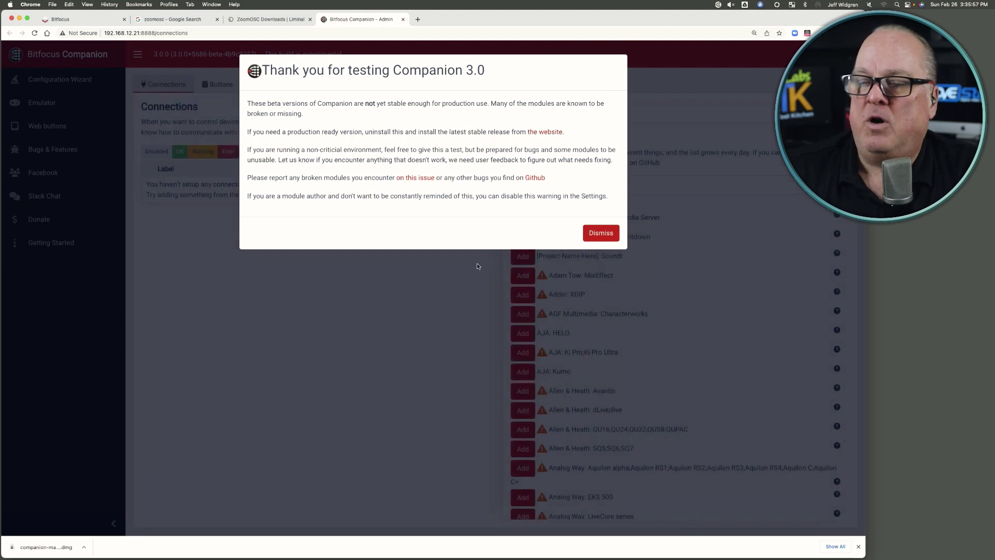
left_click(600, 234)
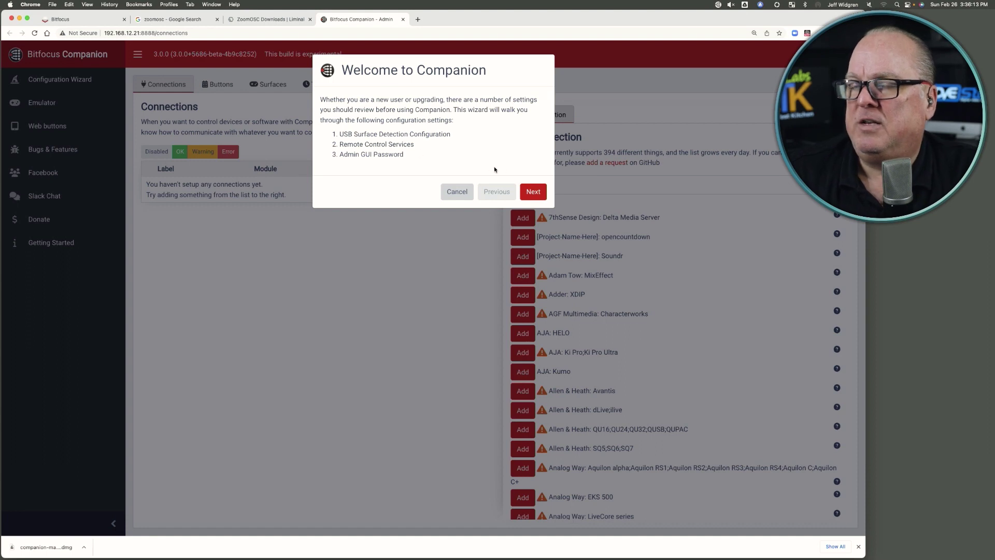
Step: In the setup wizard, keep the default USB surface detection and enable the TCP Raw Socket, UDP Raw Socket and Open Sound Control (OSC) services
left_click(529, 193)
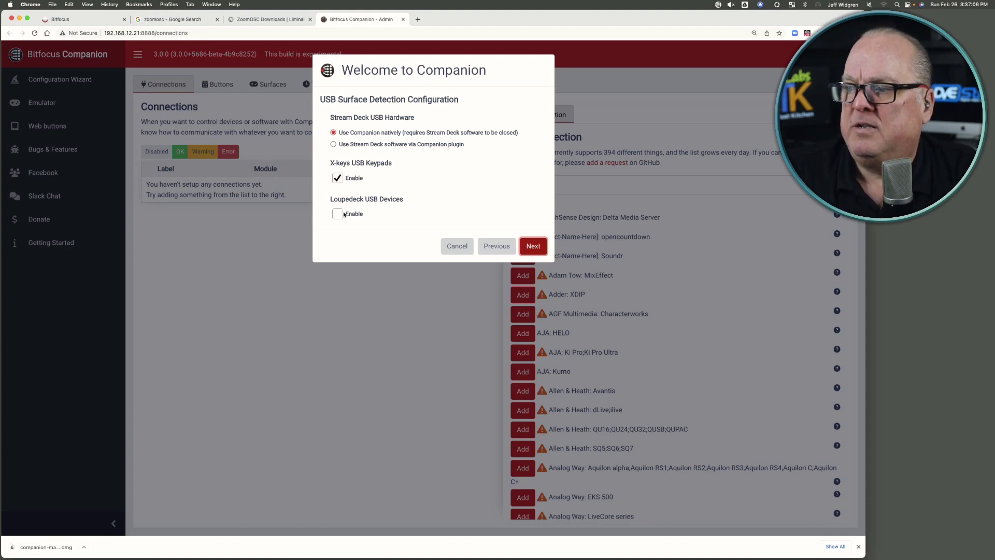
left_click(532, 248)
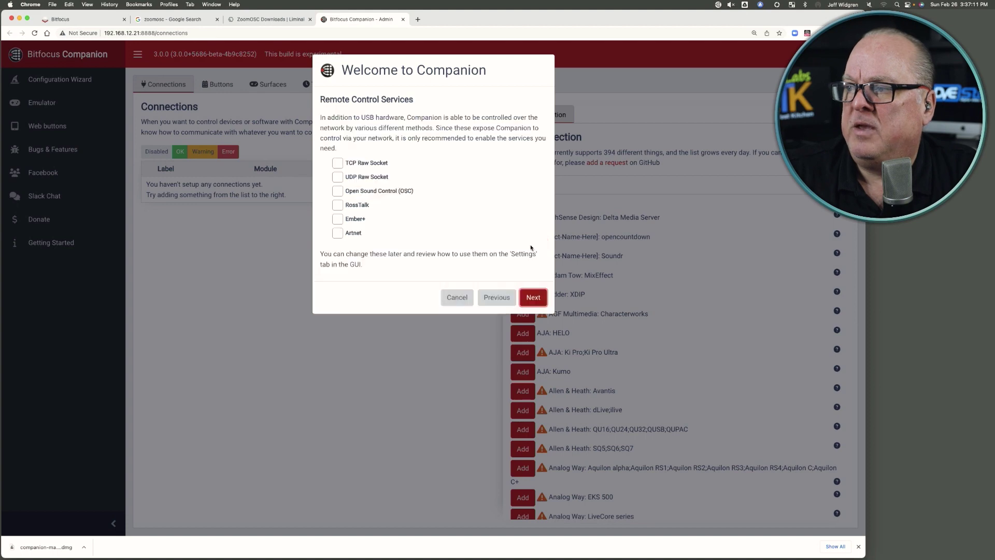
left_click(337, 164)
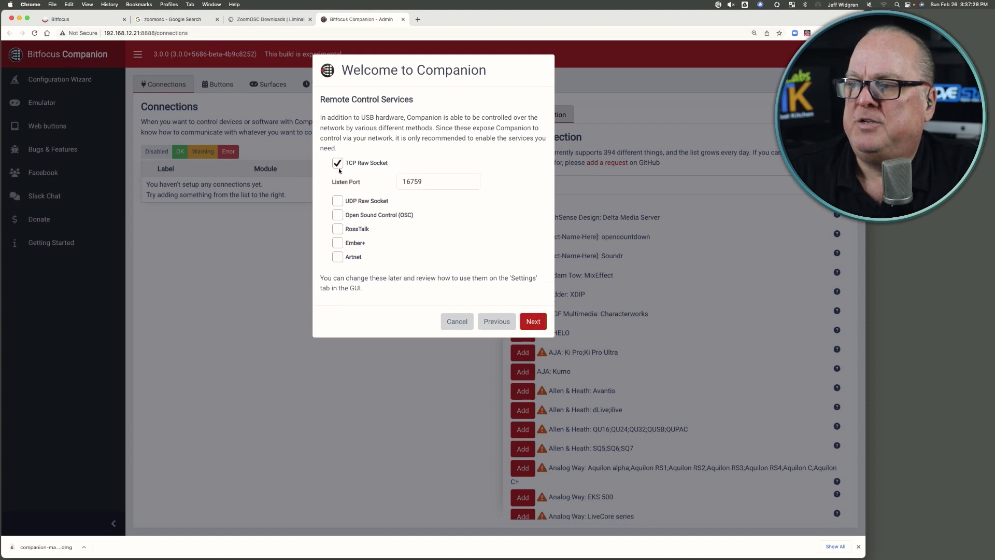
left_click(337, 202)
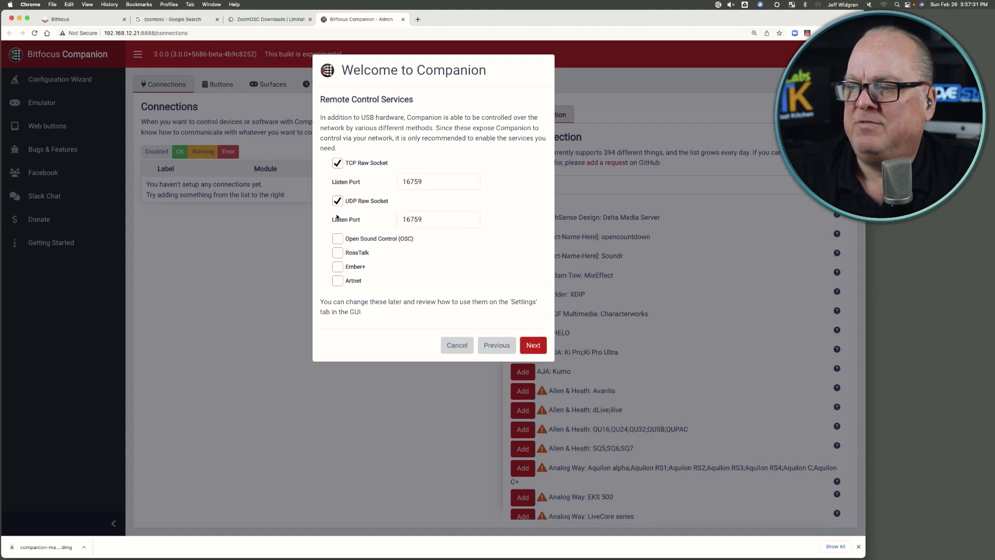
left_click(338, 238)
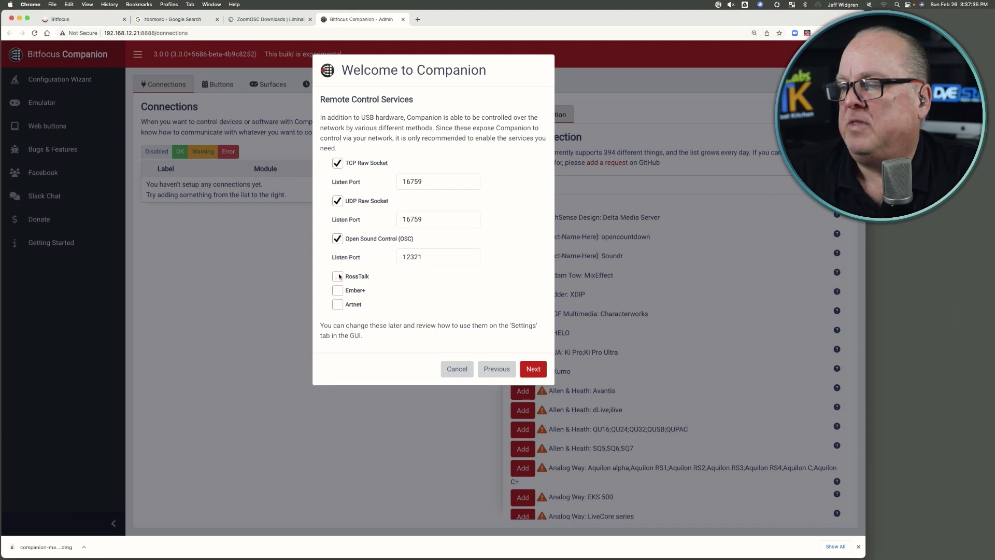
left_click(533, 370)
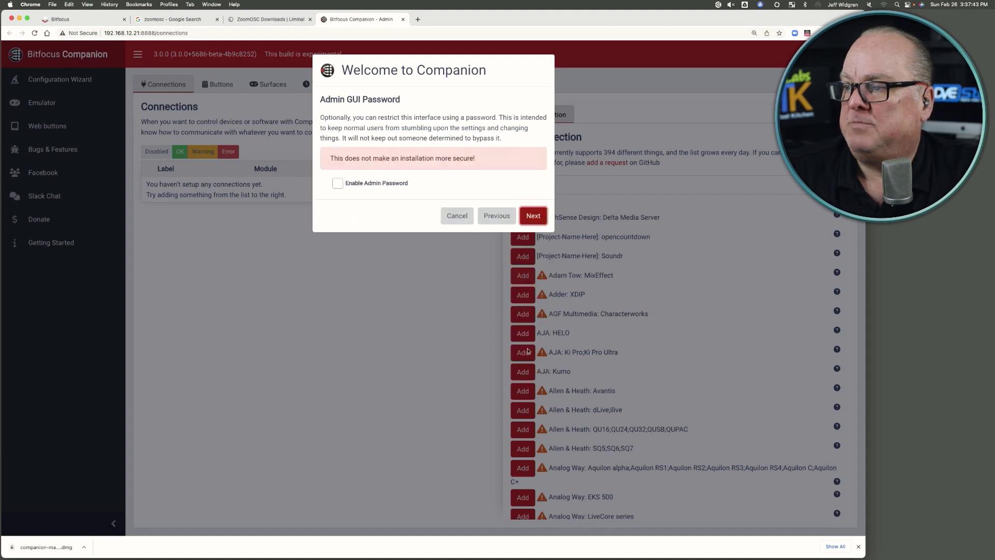
Step: Leave the admin password disabled, then apply the reviewed settings to finish the configuration wizard
left_click(527, 216)
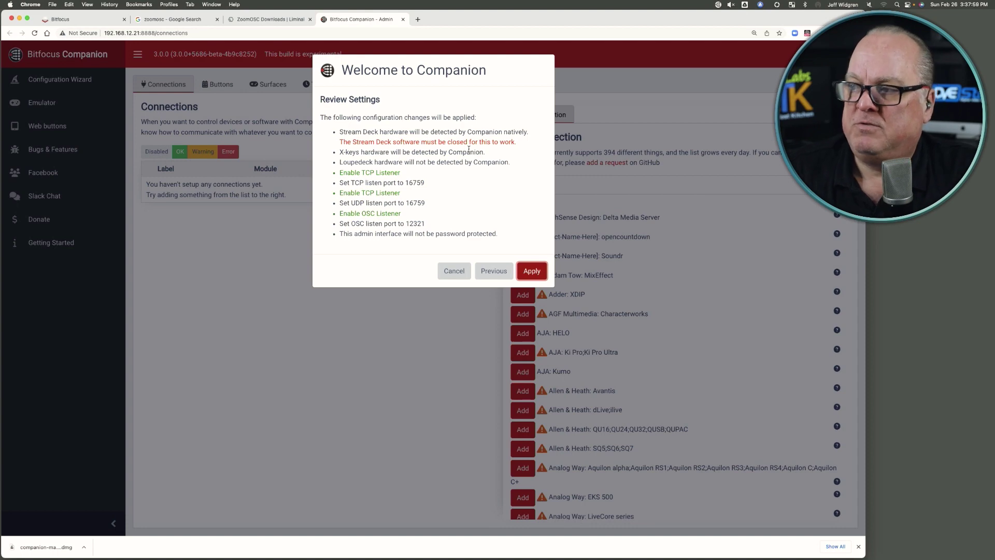
left_click(527, 272)
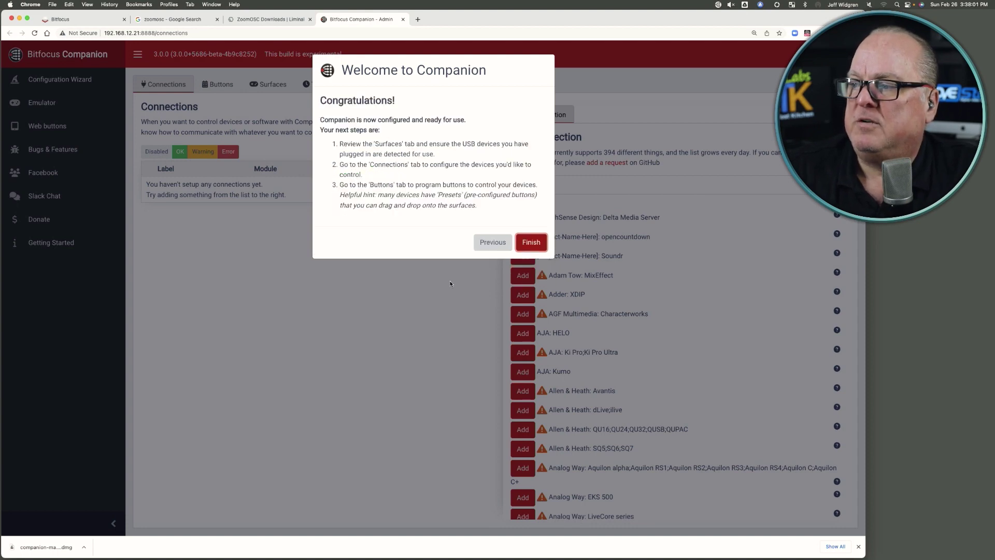
left_click(531, 242)
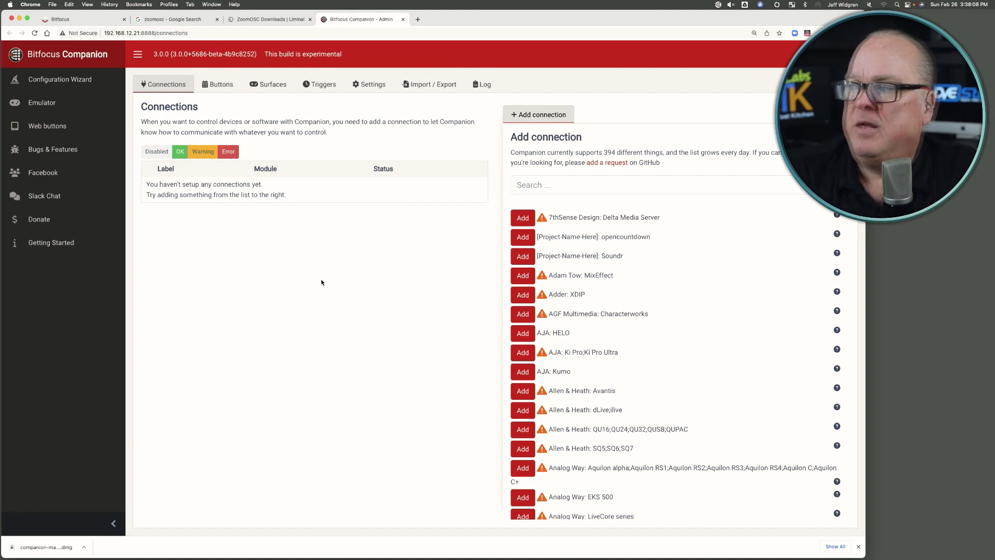
Step: Check the Buttons page for available presets, then search the connection list for "Zoom" and add the Zoom: OSC/ISO connection
left_click(217, 85)
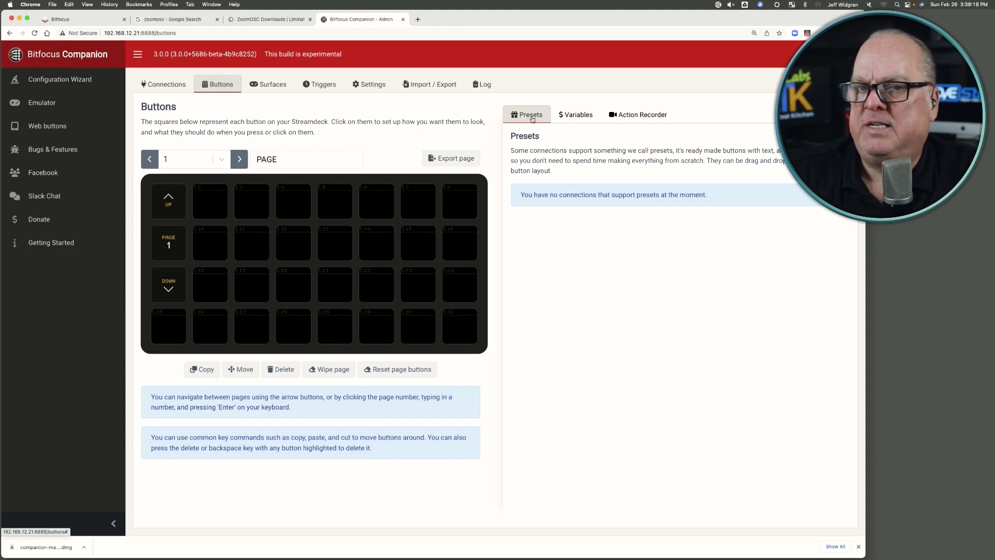
left_click(162, 86)
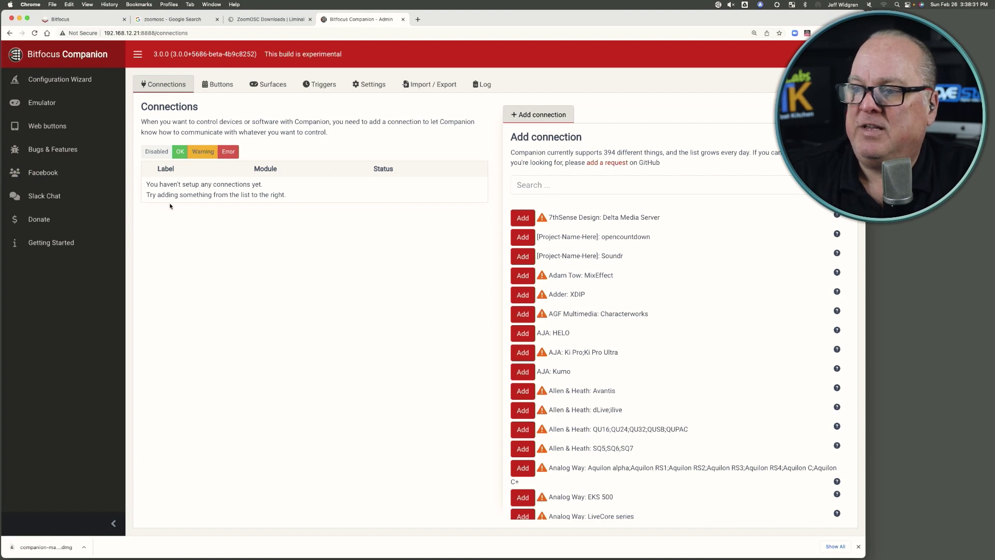
left_click(544, 185)
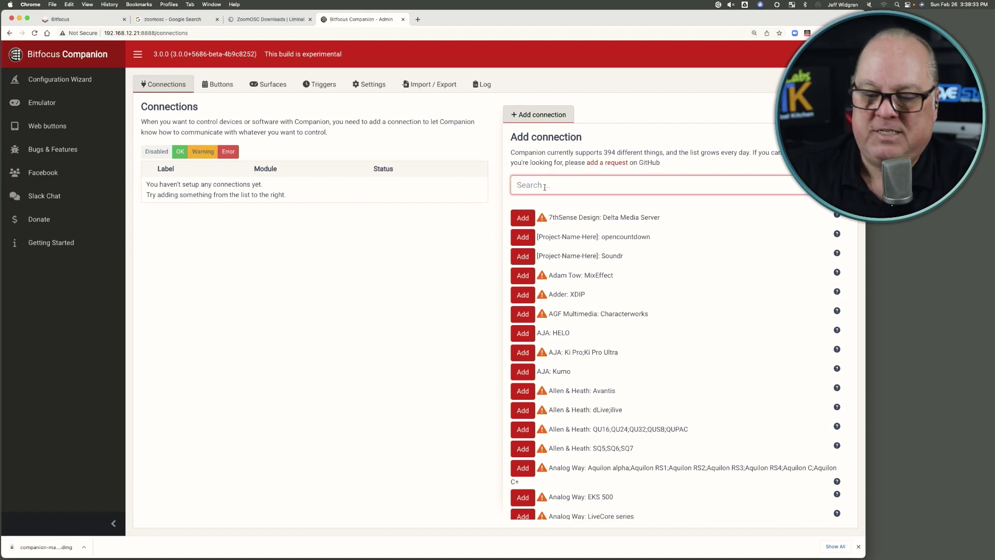
type("Zoom")
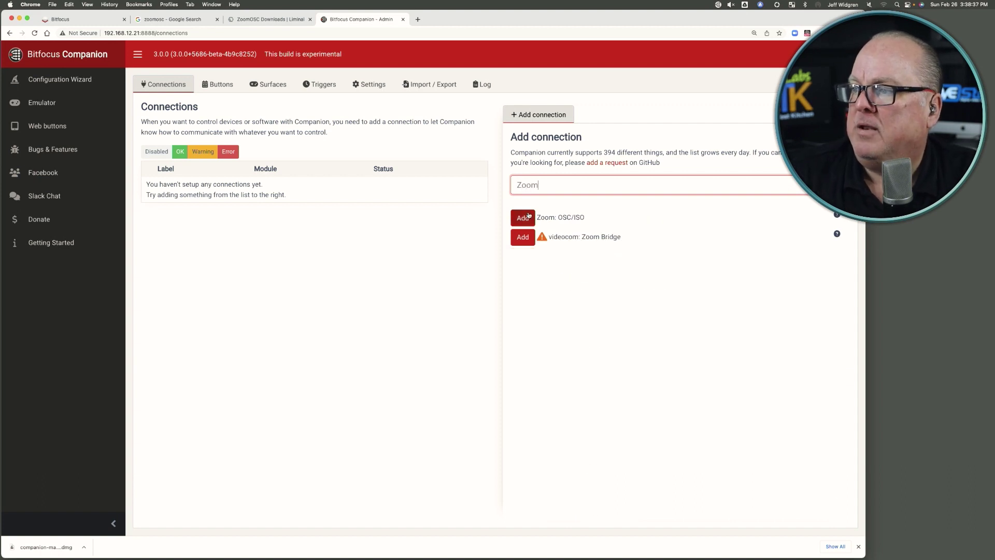
left_click(523, 217)
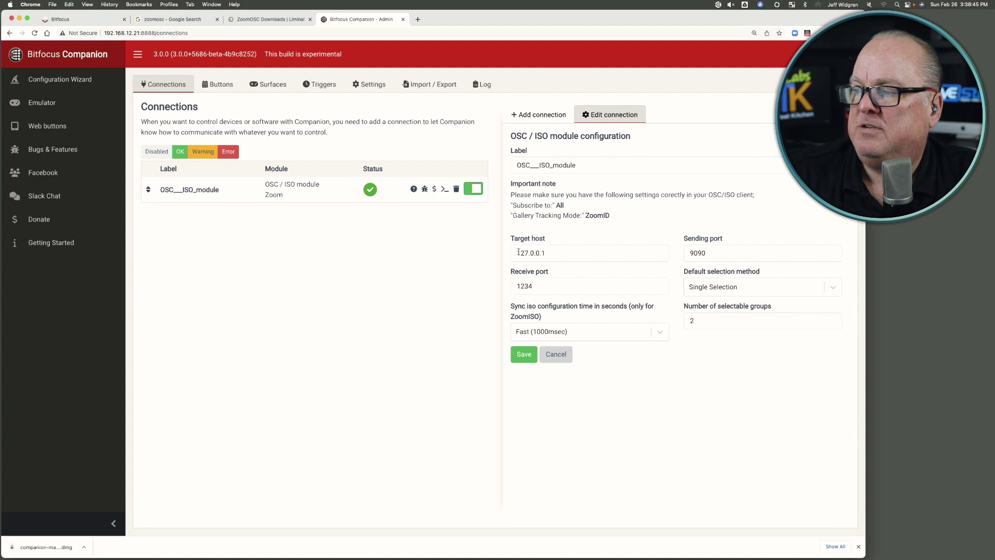
Step: Set the OSC/ISO module's target host to 192.168.12.21 and save the connection
left_click_drag(554, 252, 499, 254)
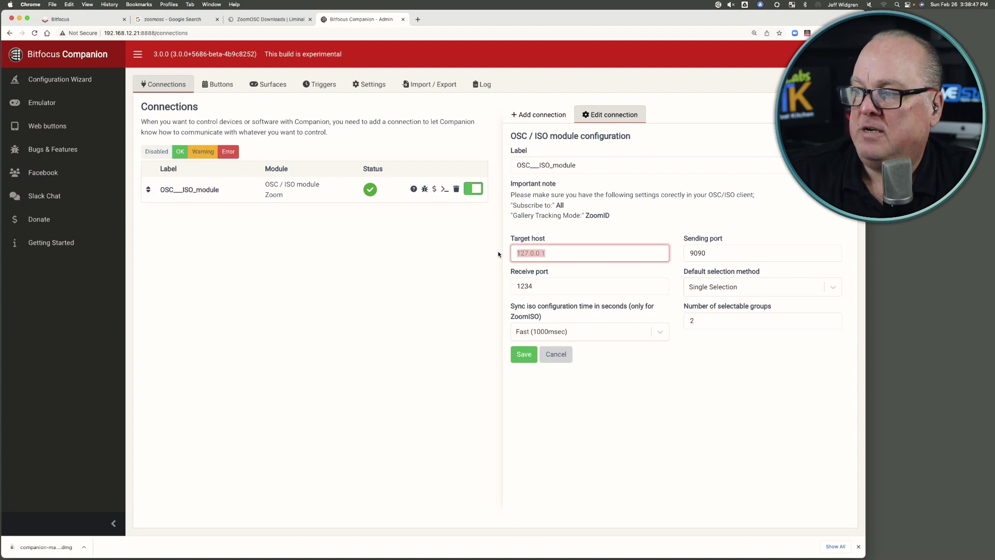
type("192.")
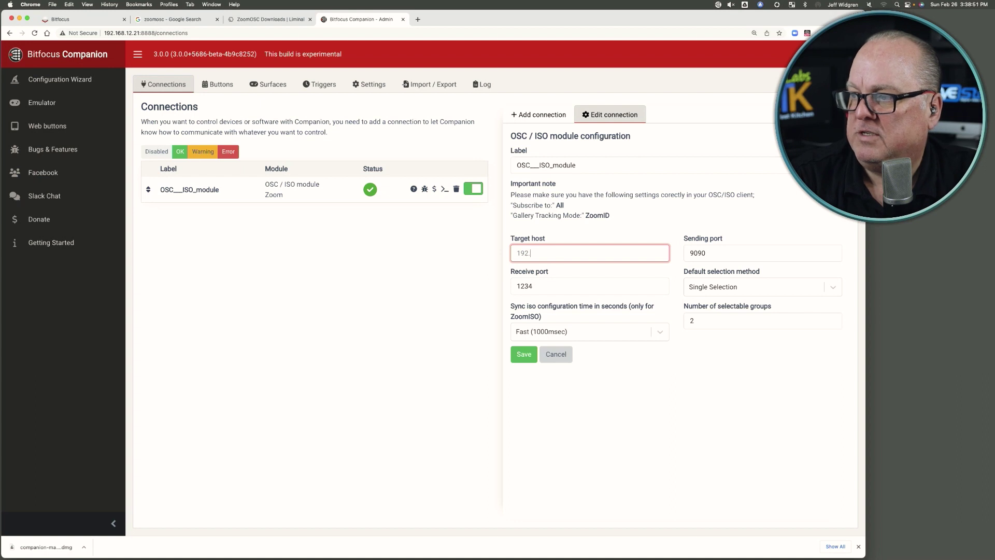
type("168")
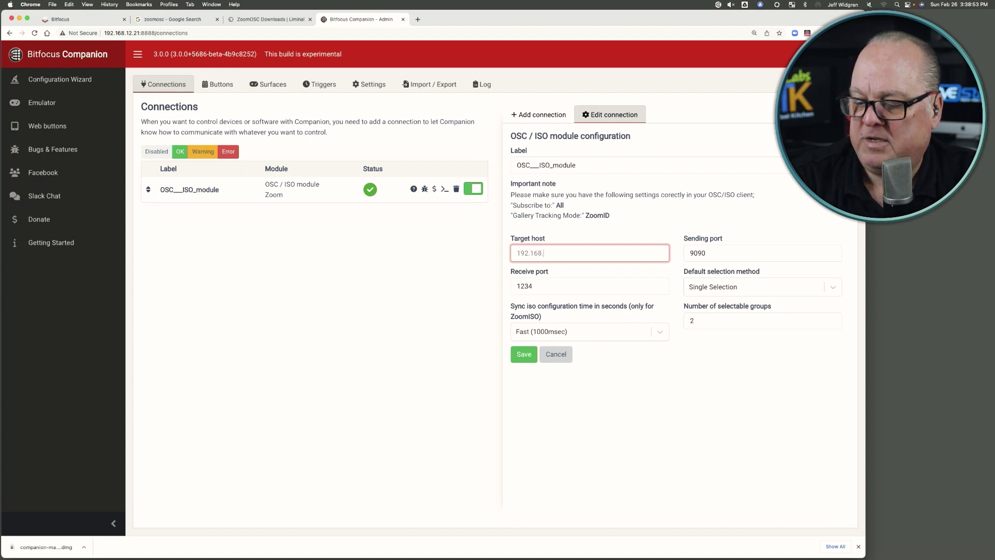
type(".12.21")
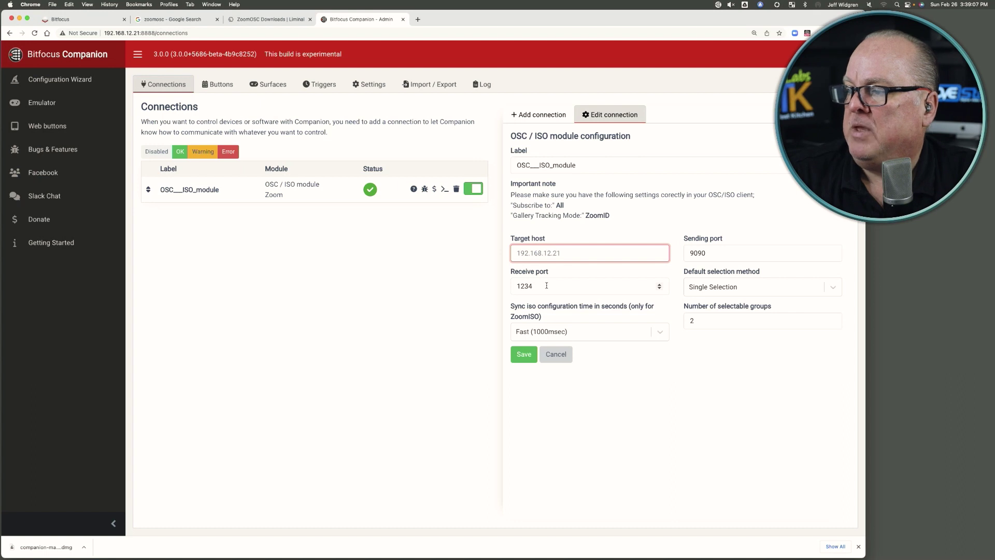
left_click(523, 357)
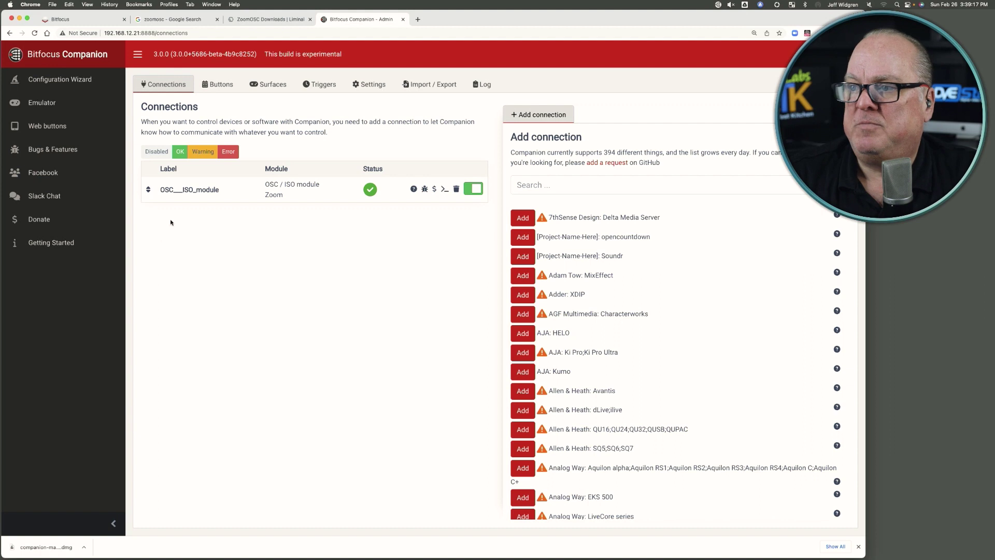
Step: Examine the button preset categories of the Zoom: OSC/ISO connection, including the Select from Participants presets
left_click(221, 85)
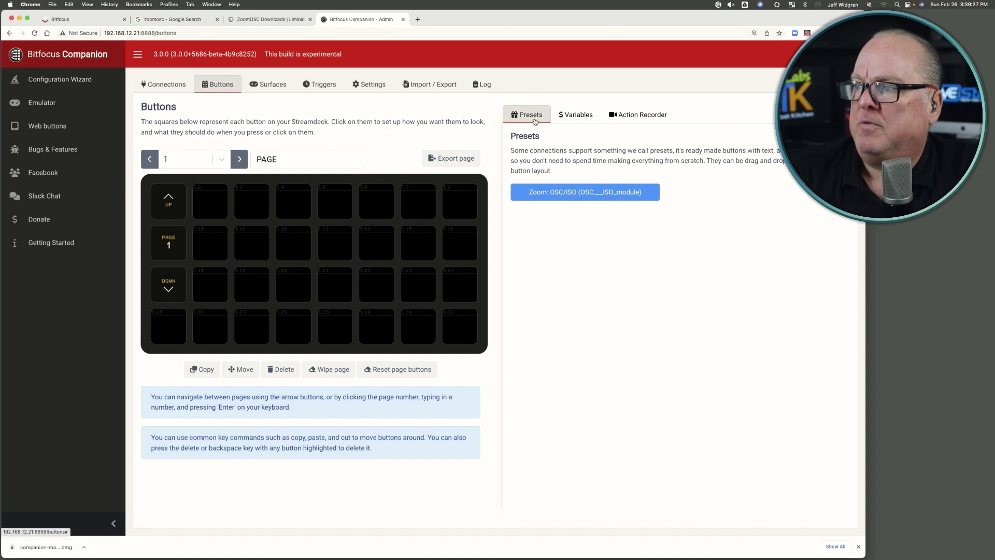
left_click(582, 194)
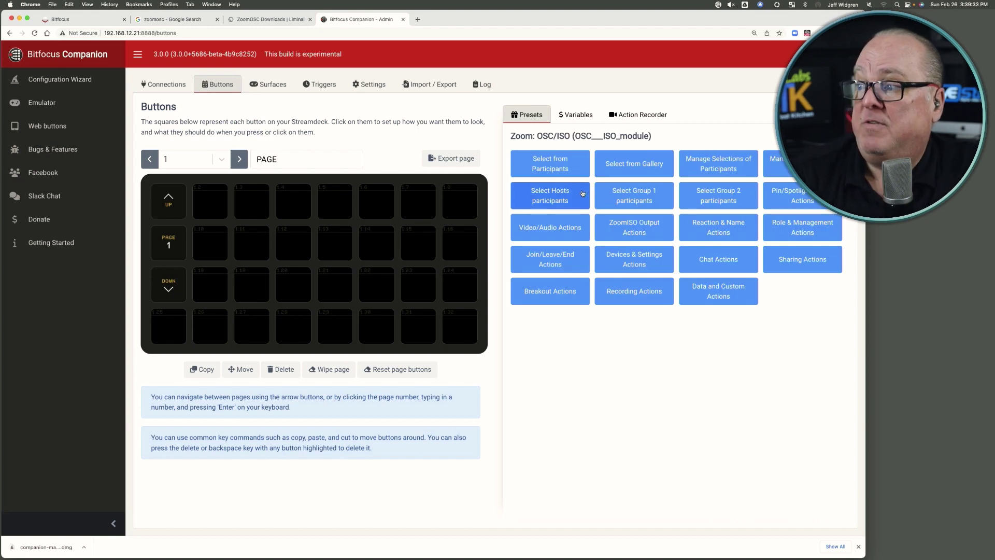
left_click(553, 167)
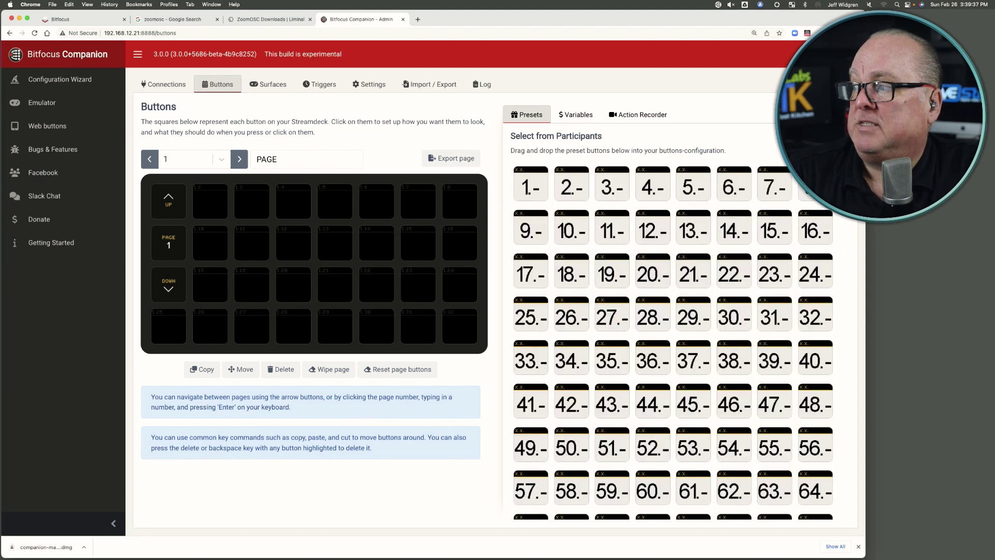
left_click(638, 162)
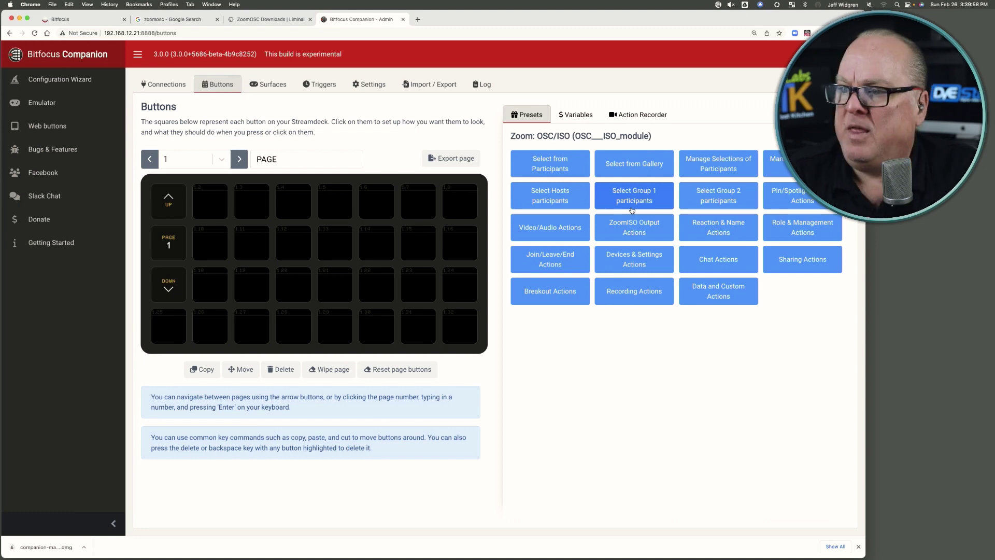
Step: View Liminal's ZoomOSC page and its download form, then download ZoomOSC v4.1.1 for MacOS from the ZoomOSC Downloads page
left_click(150, 20)
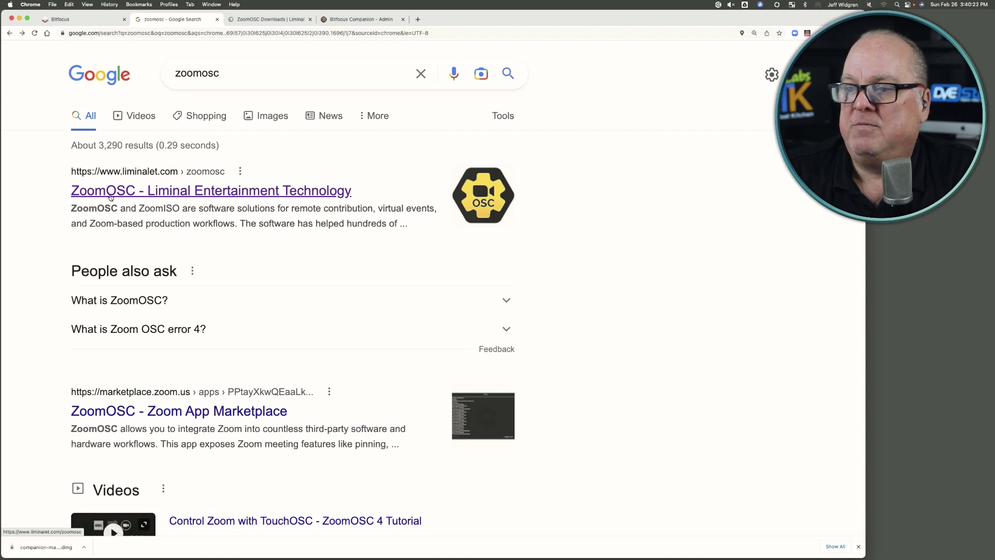
left_click(165, 196)
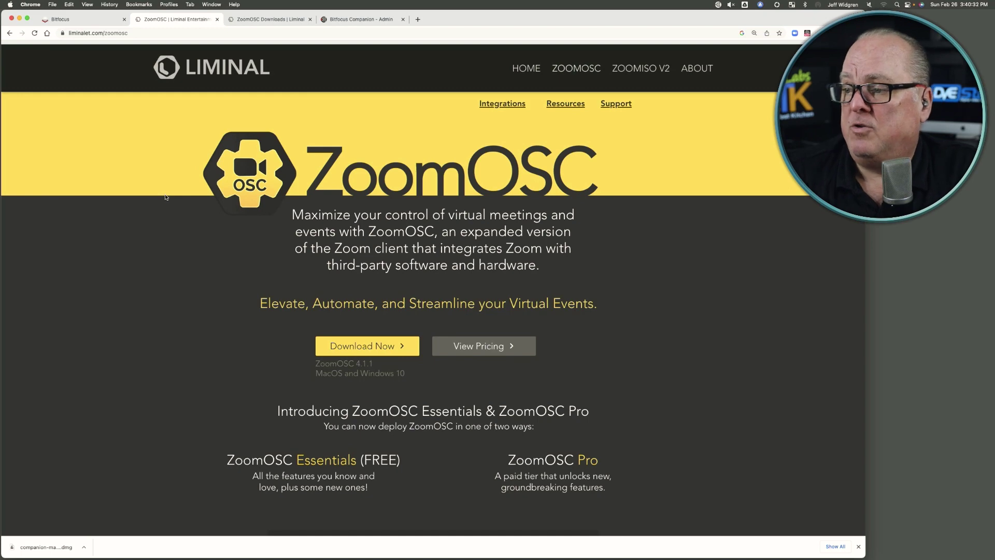
left_click(367, 347)
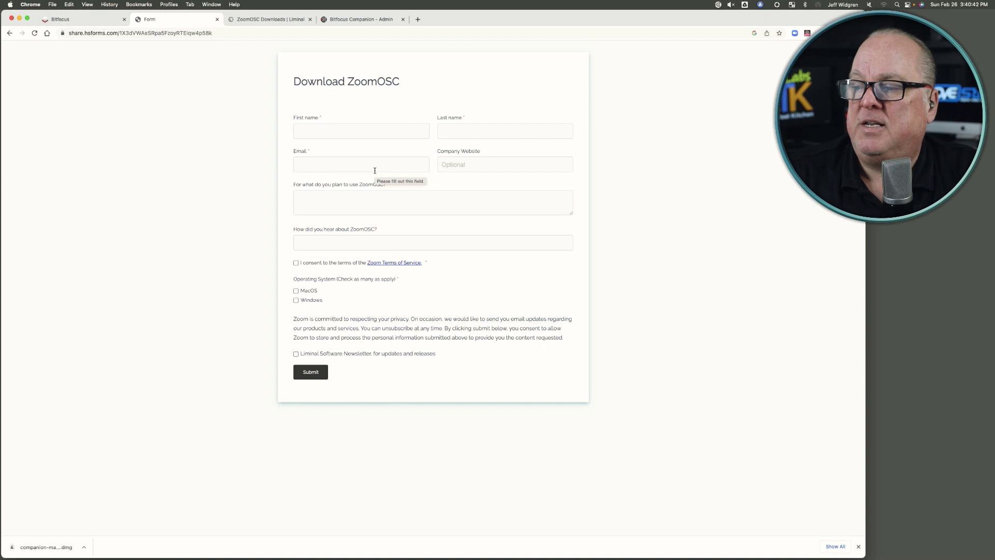
left_click(257, 19)
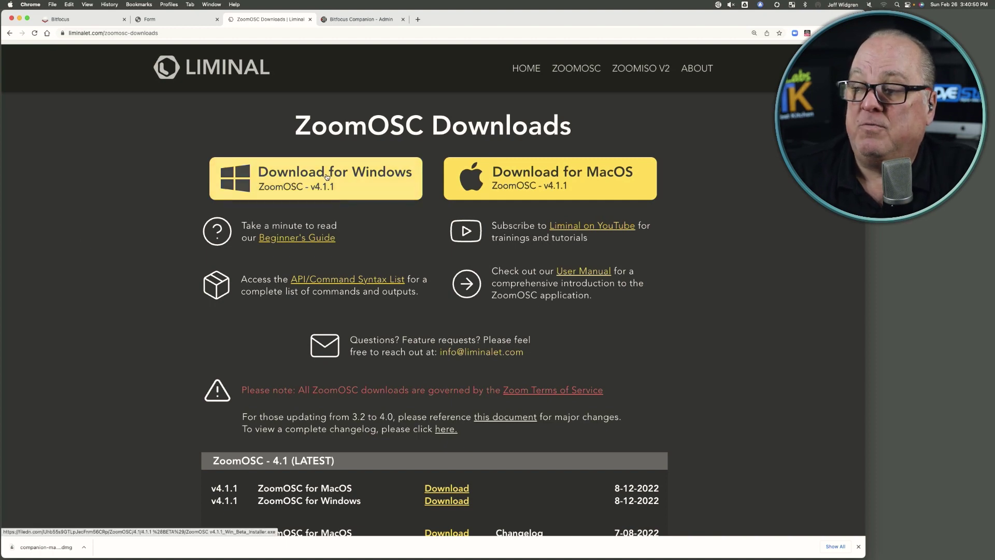
left_click(510, 178)
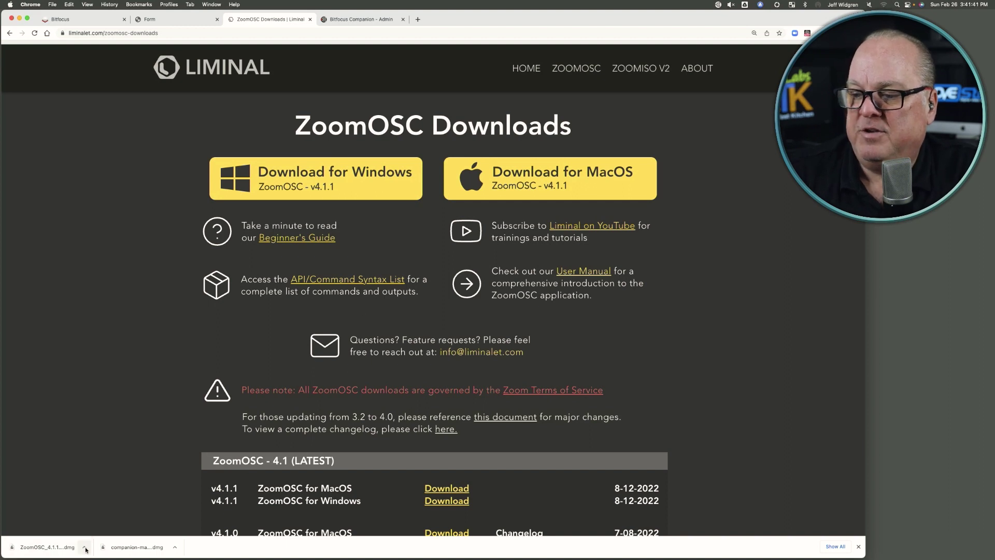
Step: Open the downloaded ZoomOSC disk image, copy ZoomOSC into the Applications folder and close the installer window
left_click(60, 546)
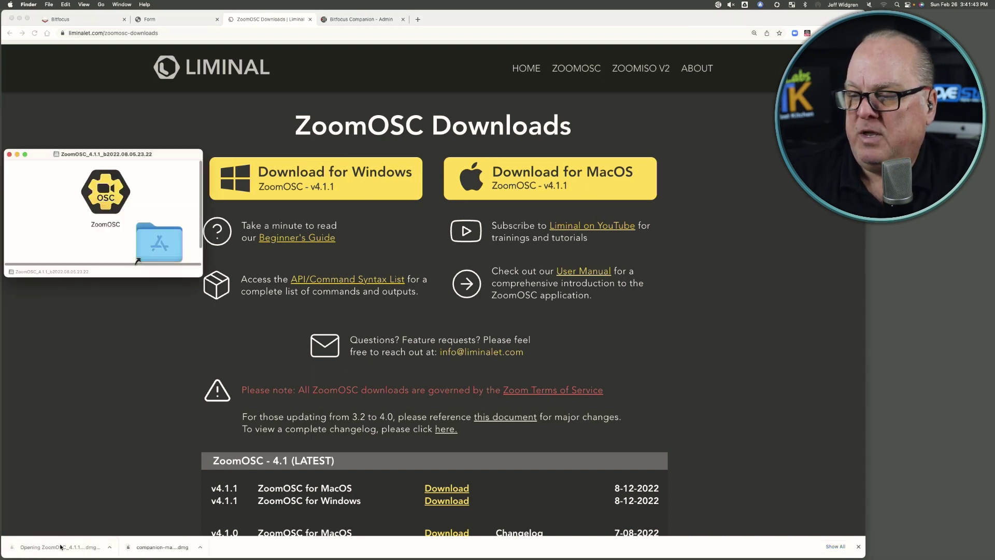
left_click_drag(137, 156, 408, 111)
left_click_drag(382, 147, 429, 196)
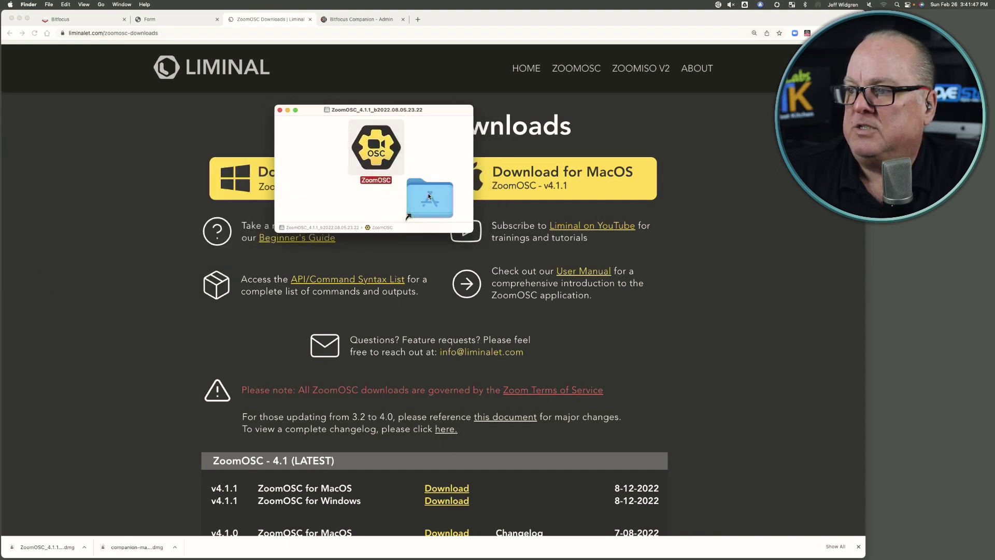
left_click(280, 110)
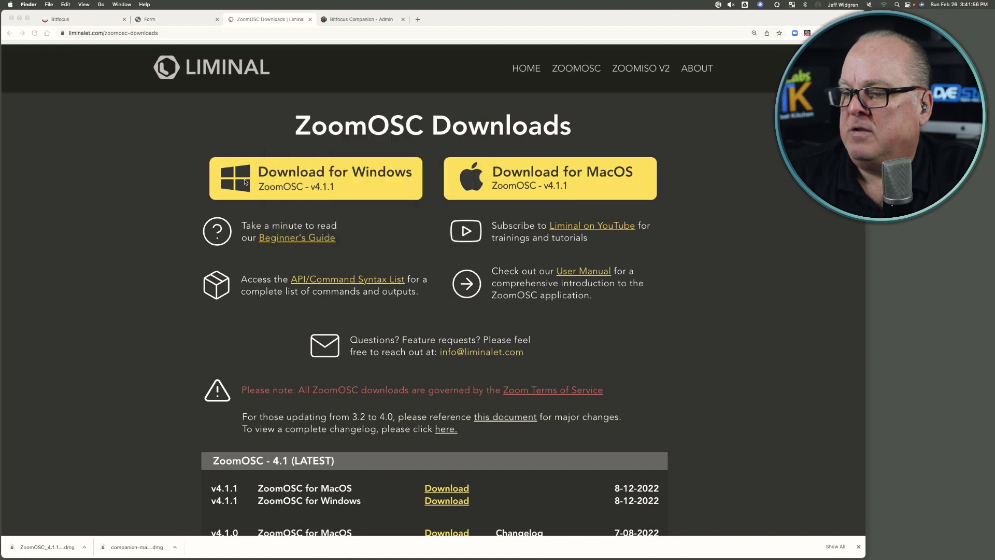
Step: Launch ZoomOSC from the Applications folder in a new Finder window and confirm opening the app
left_click(49, 5)
left_click(87, 44)
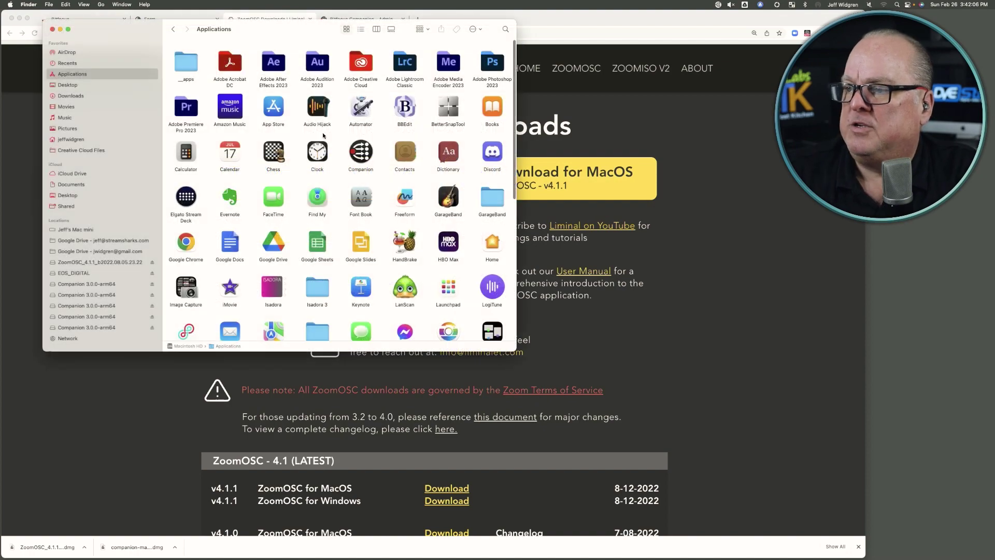
scroll(324, 136, "down", 10)
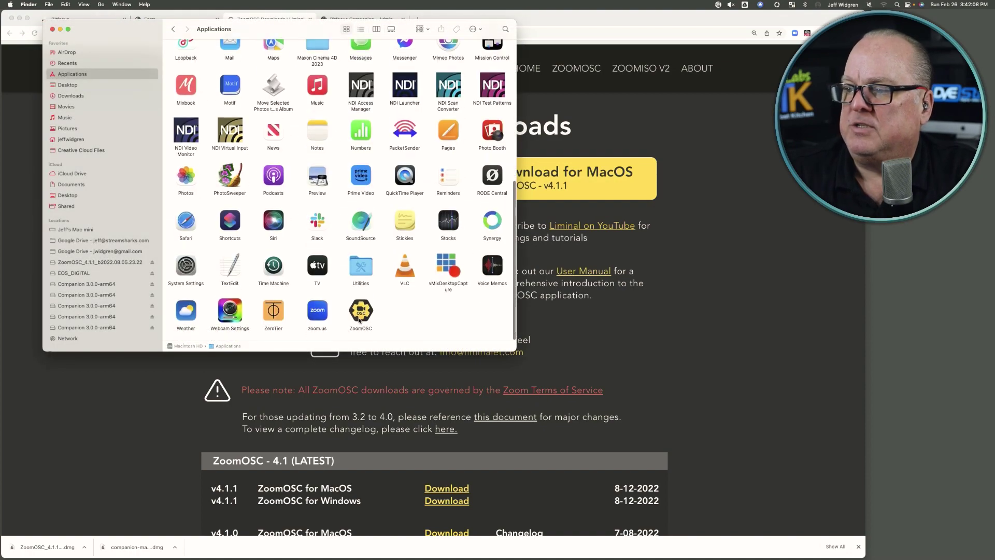
left_click(360, 316)
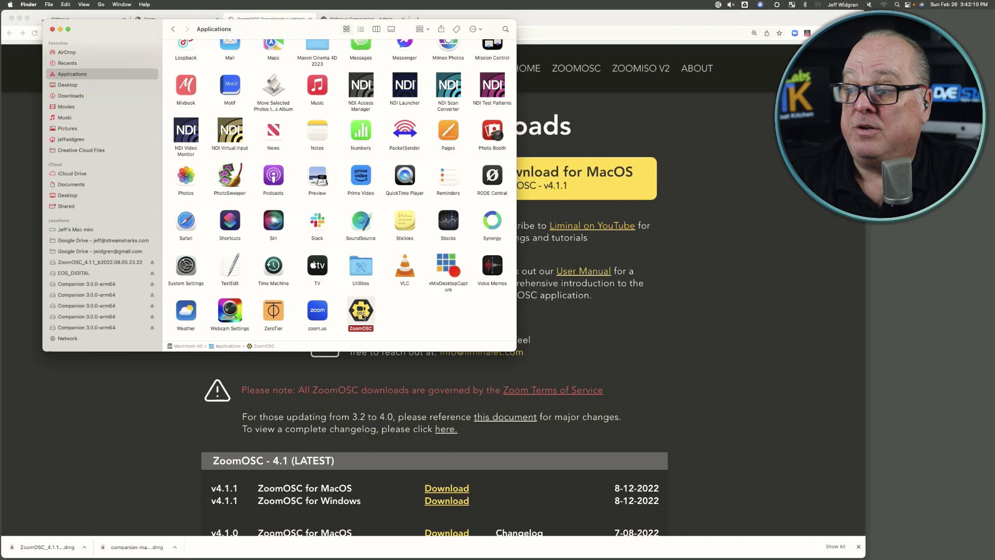
double_click(362, 316)
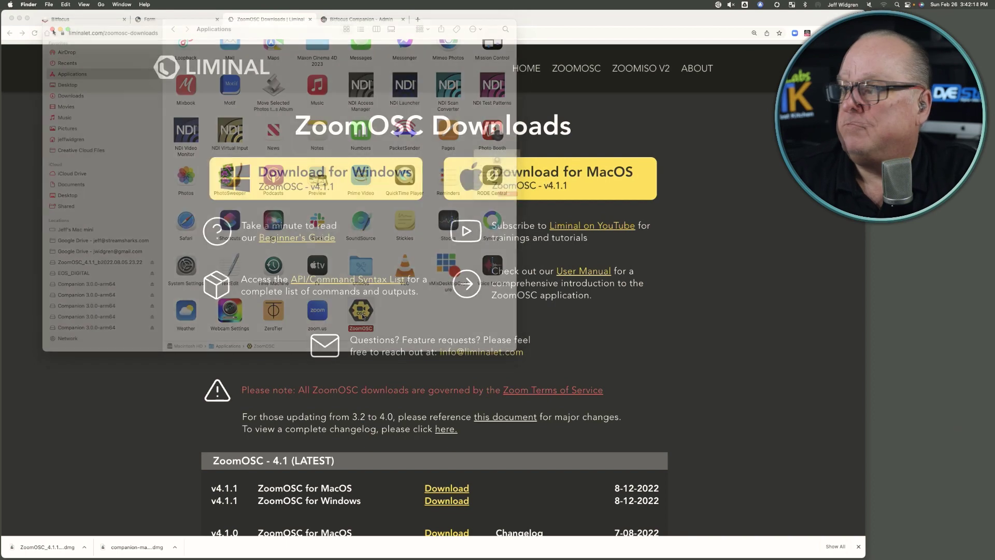
left_click(536, 213)
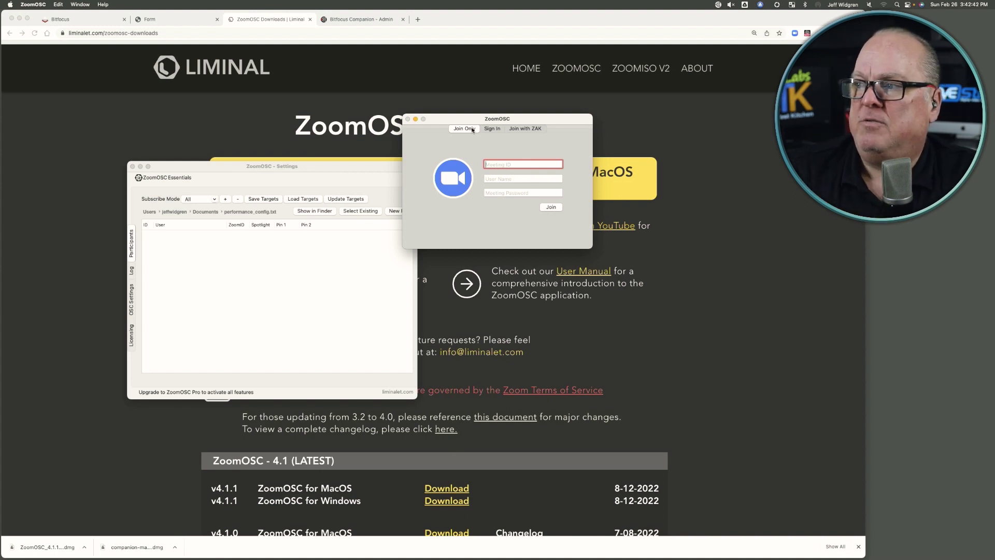
Step: Switch the ZoomOSC login window to the Sign In option and move the ZoomOSC Settings window clear of it
left_click(491, 129)
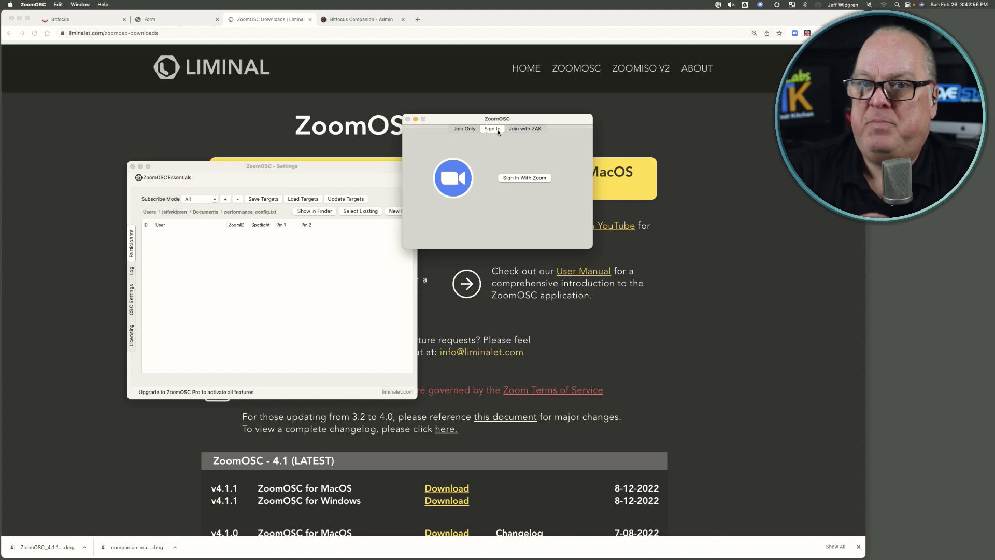
left_click_drag(267, 167, 230, 84)
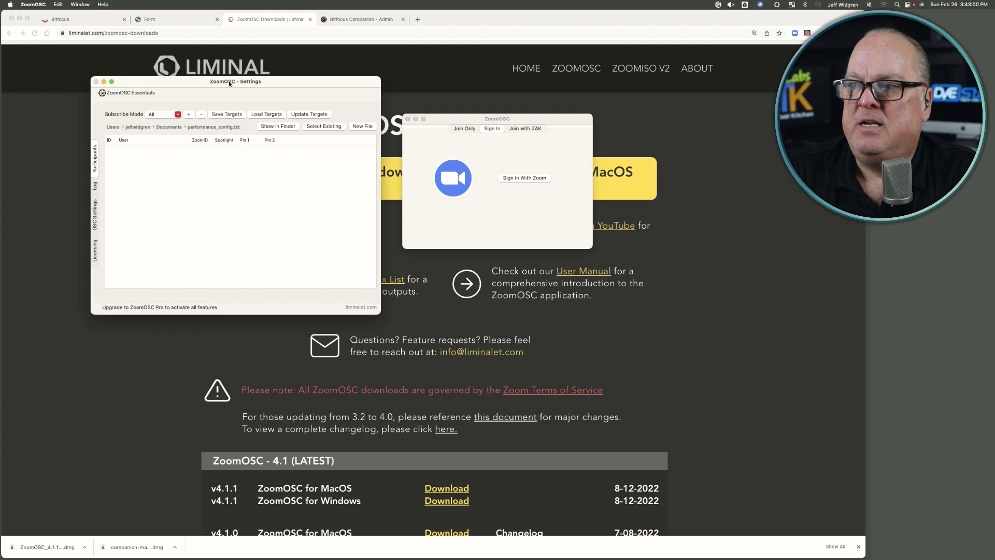